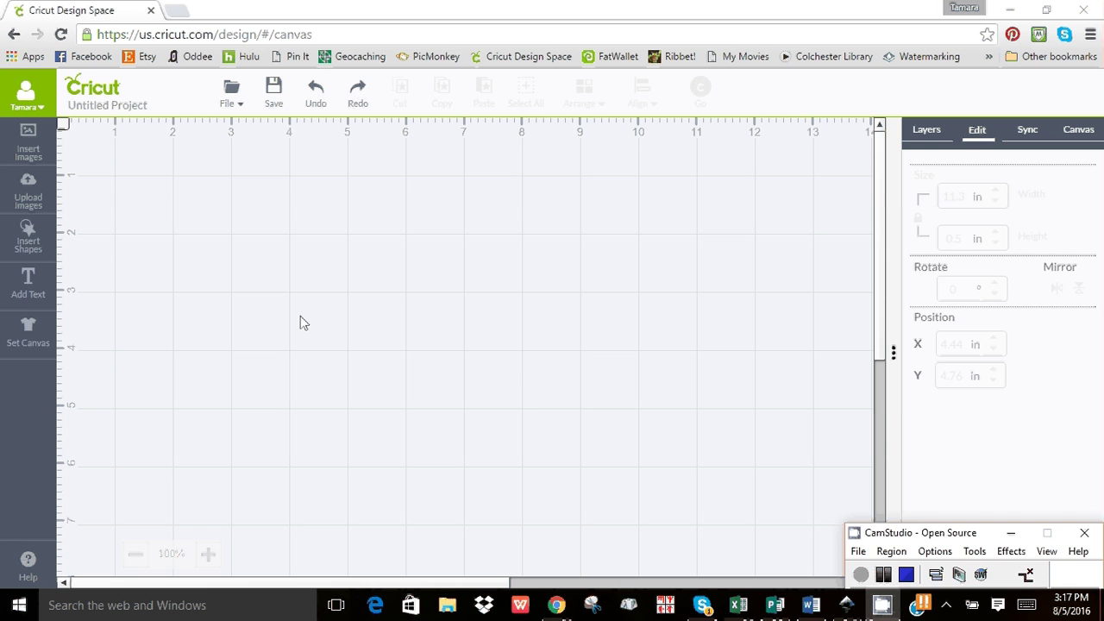
Add a text box reading 'Welcome to school' and drag it to the upper left of the canvas
{"action": "left_click", "coordinate": [41, 301]}
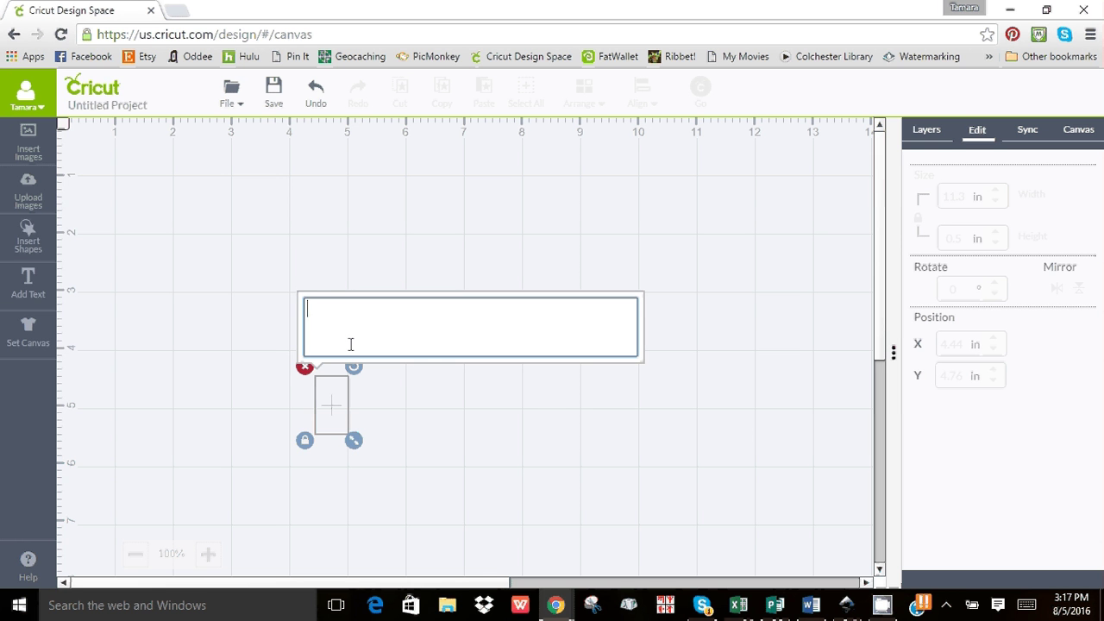
{"action": "type", "text": "Welcome to school"}
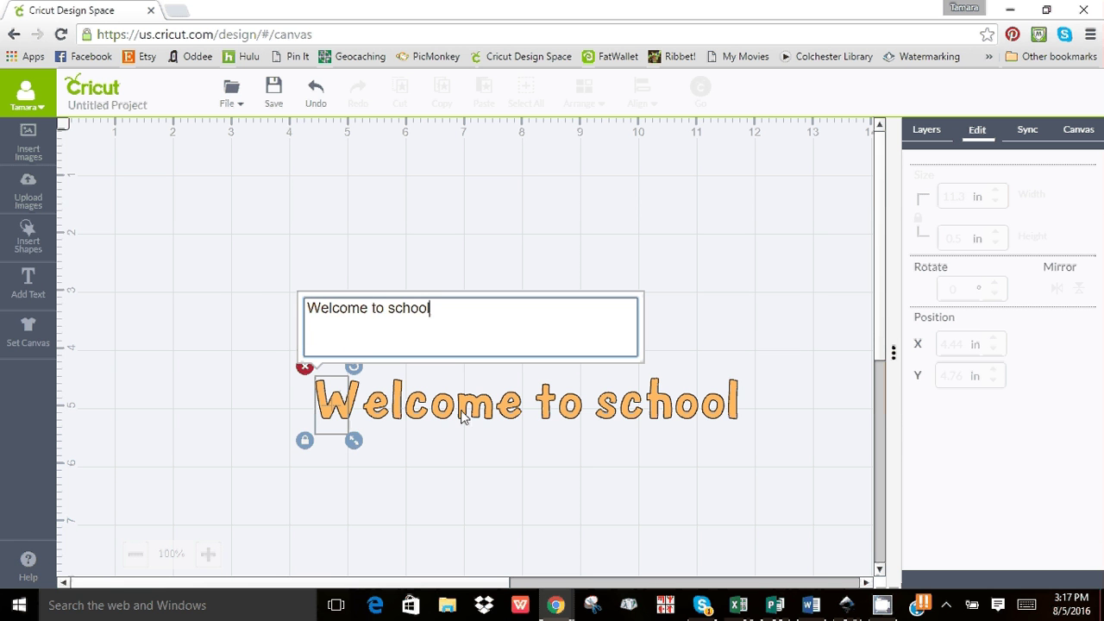
{"action": "left_click", "coordinate": [460, 410]}
{"action": "left_click_drag", "start_coordinate": [590, 407], "coordinate": [466, 216]}
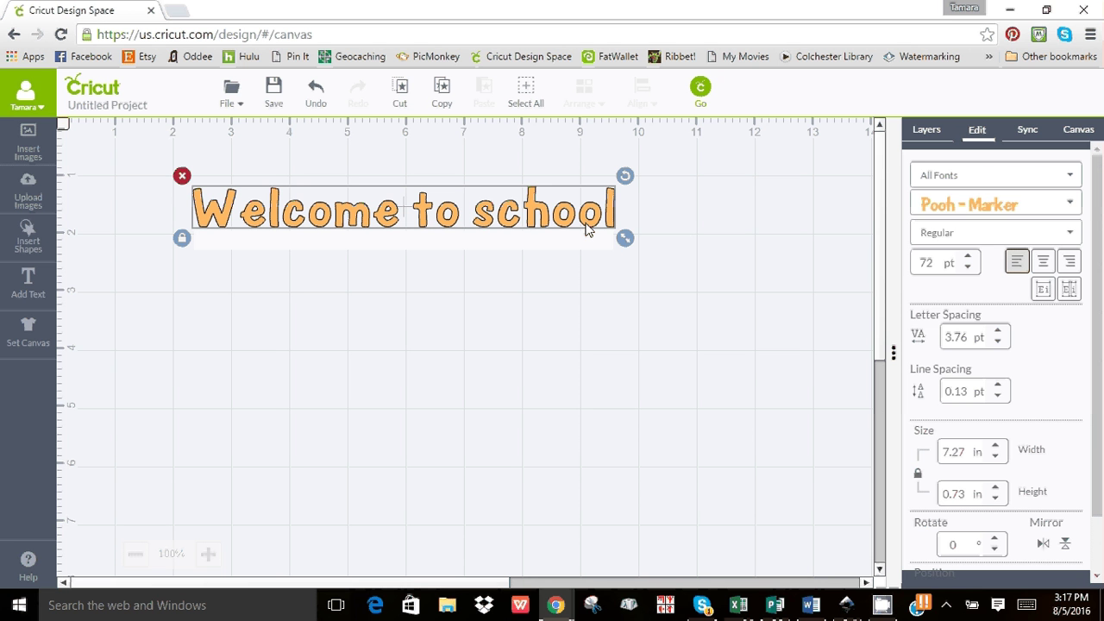
Change the text's font to KG Primary Penmanship and nudge it slightly up and left
{"action": "left_click", "coordinate": [1024, 210]}
{"action": "type", "text": "pen"}
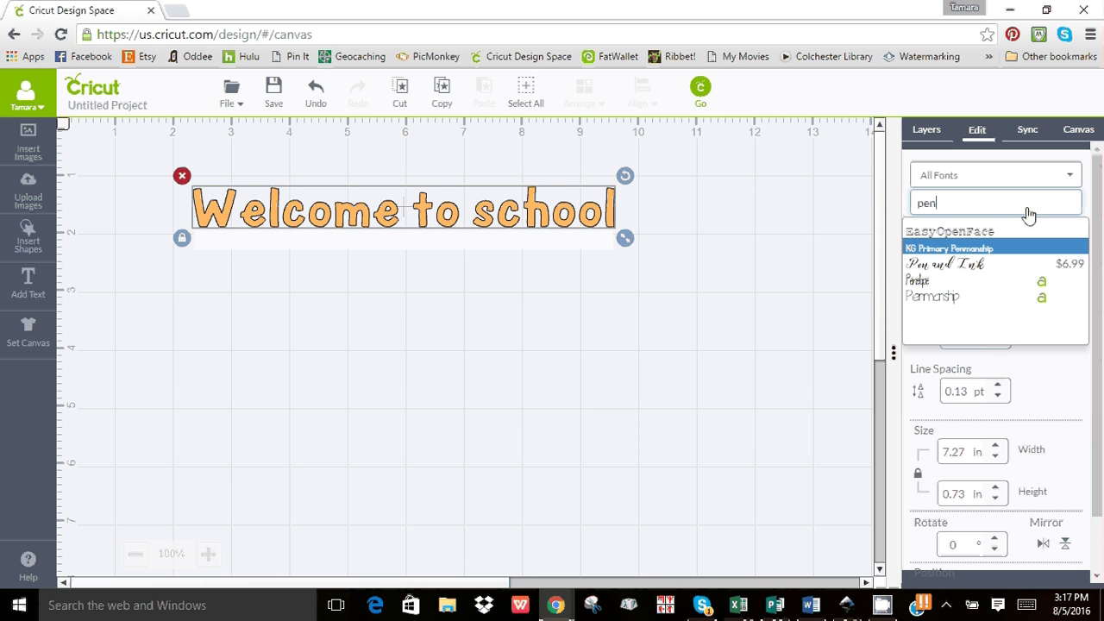
{"action": "left_click", "coordinate": [979, 250]}
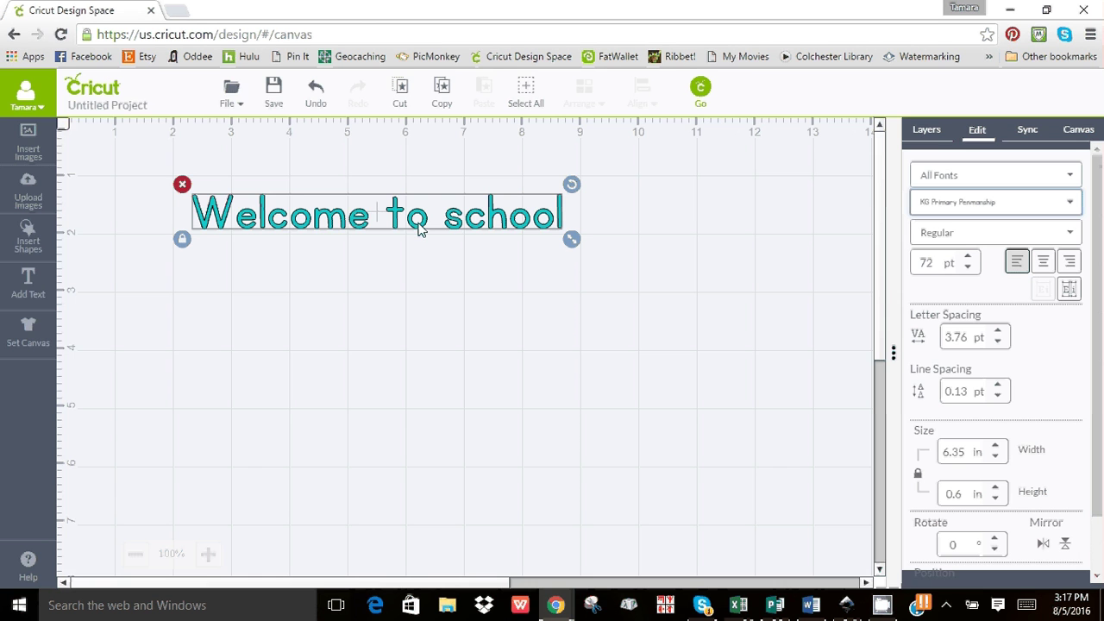
{"action": "left_click_drag", "start_coordinate": [322, 227], "coordinate": [272, 219]}
Make the text Bold and widen it slightly to 6.65 in
{"action": "left_click", "coordinate": [949, 239]}
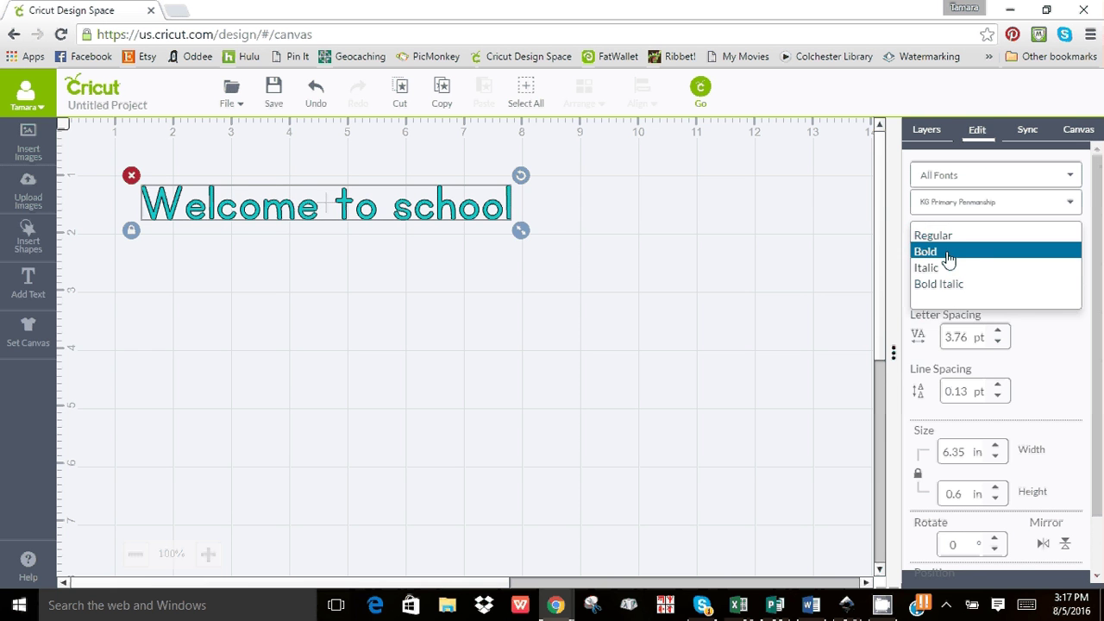
{"action": "left_click", "coordinate": [952, 251]}
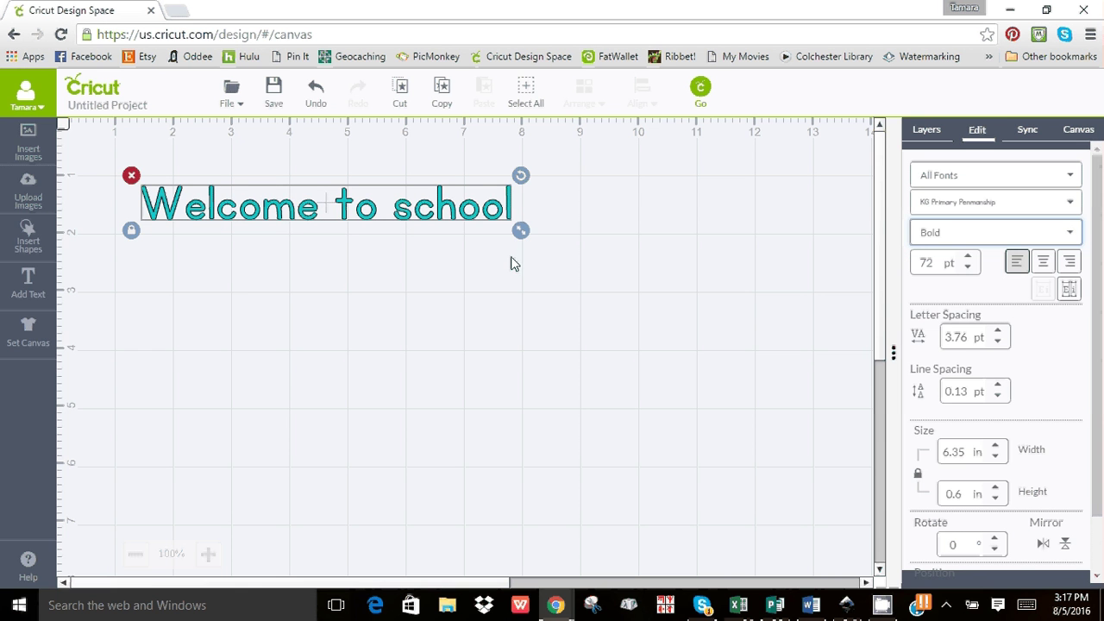
{"action": "left_click_drag", "start_coordinate": [521, 233], "coordinate": [646, 285]}
Set the Welcome to school text's height to 5.5 in and move it up and left
{"action": "left_click", "coordinate": [483, 216]}
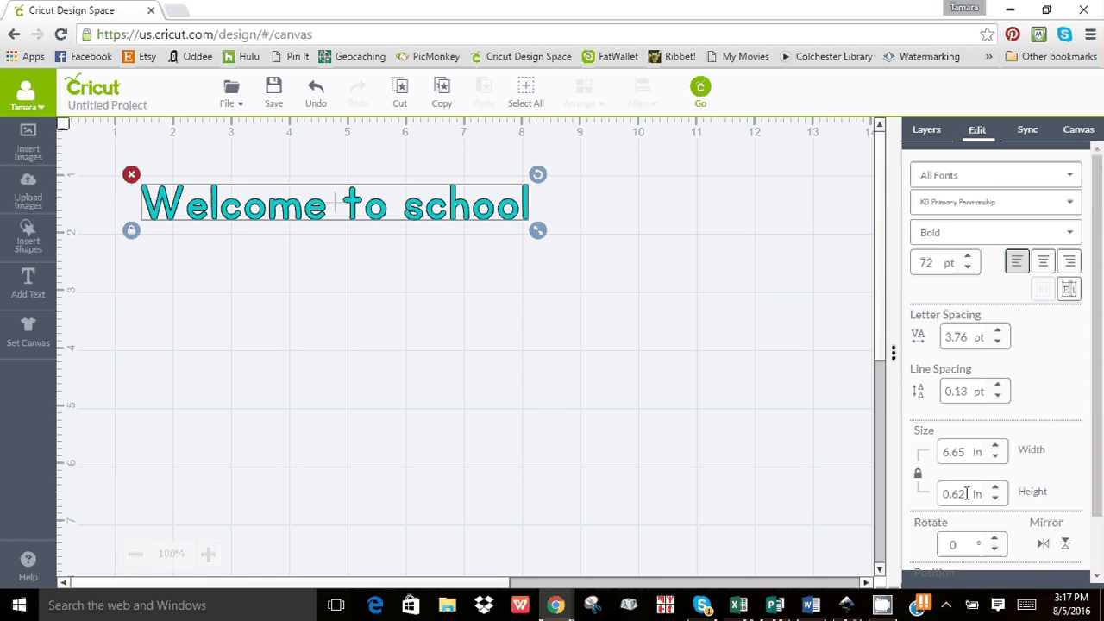
{"action": "double_click", "coordinate": [966, 493]}
{"action": "type", "text": "5.5"}
{"action": "key", "text": "Return"}
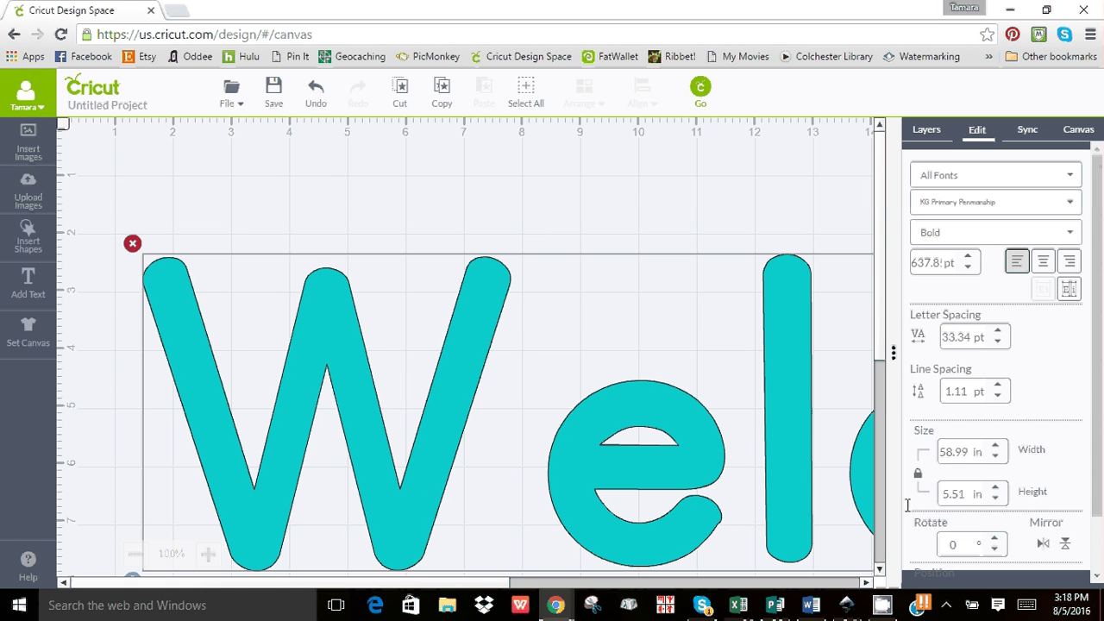
{"action": "left_click_drag", "start_coordinate": [657, 466], "coordinate": [591, 353]}
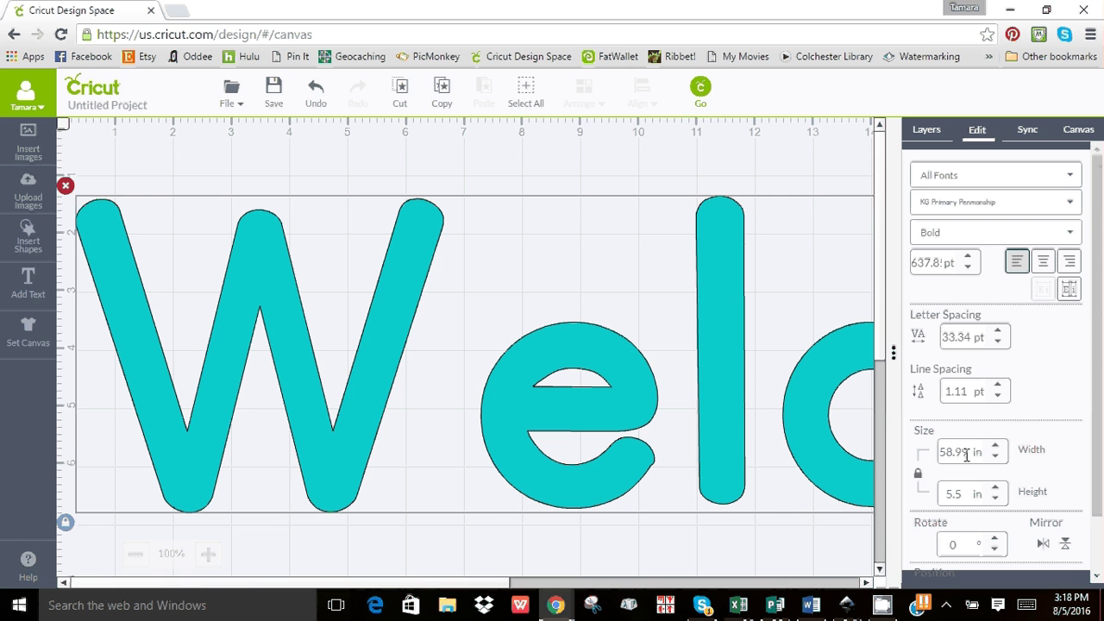
{"action": "left_click", "coordinate": [703, 99]}
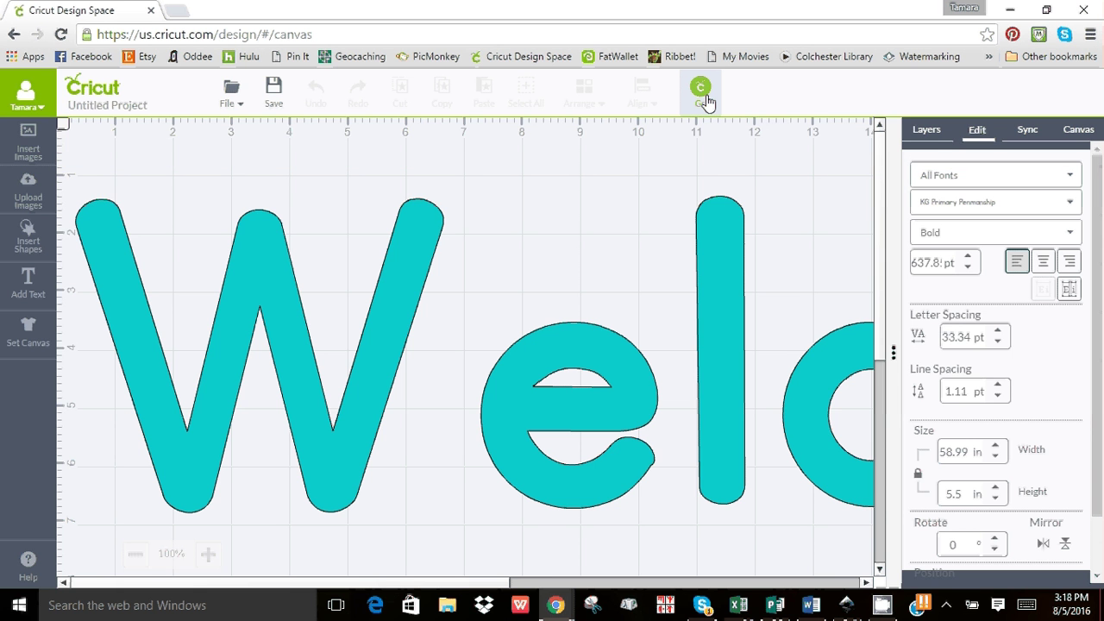
{"action": "left_click", "coordinate": [703, 97]}
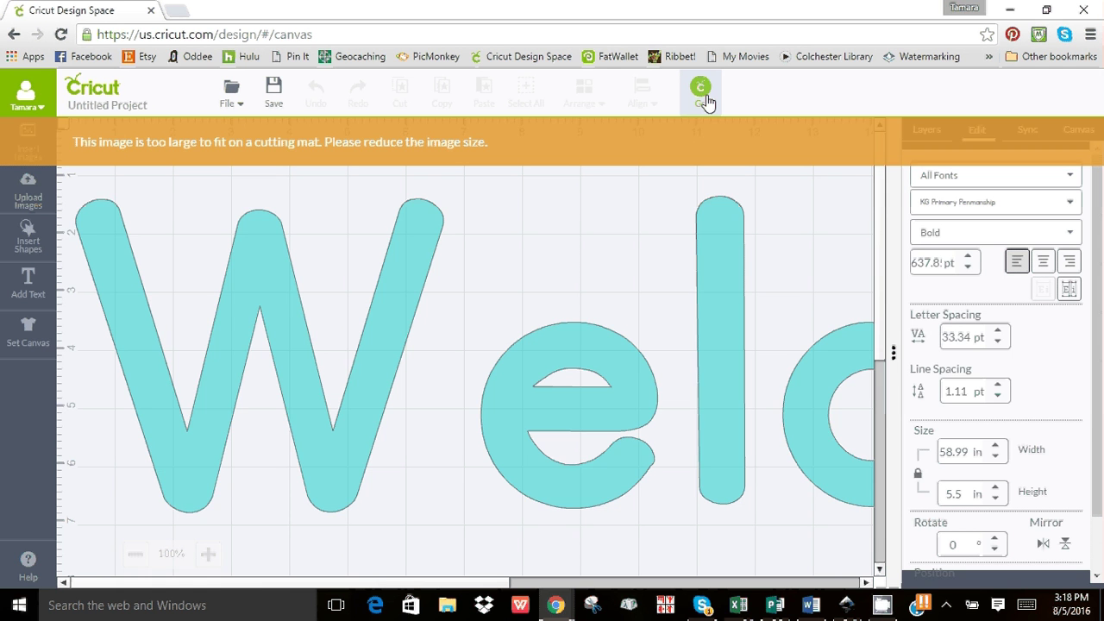
{"action": "left_click", "coordinate": [706, 101]}
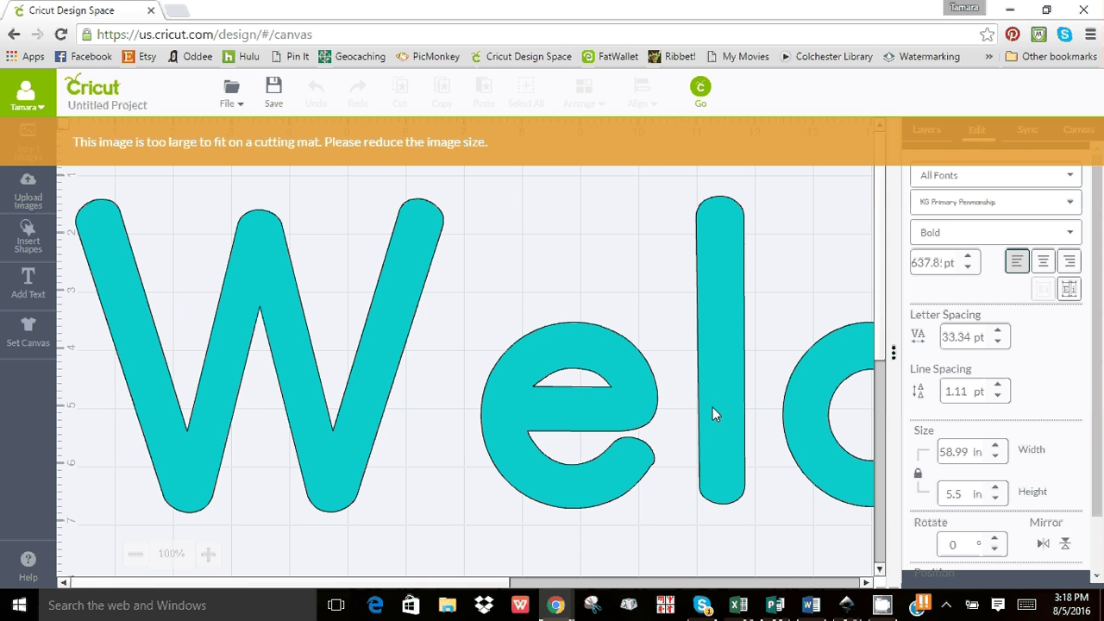
{"action": "left_click", "coordinate": [713, 408]}
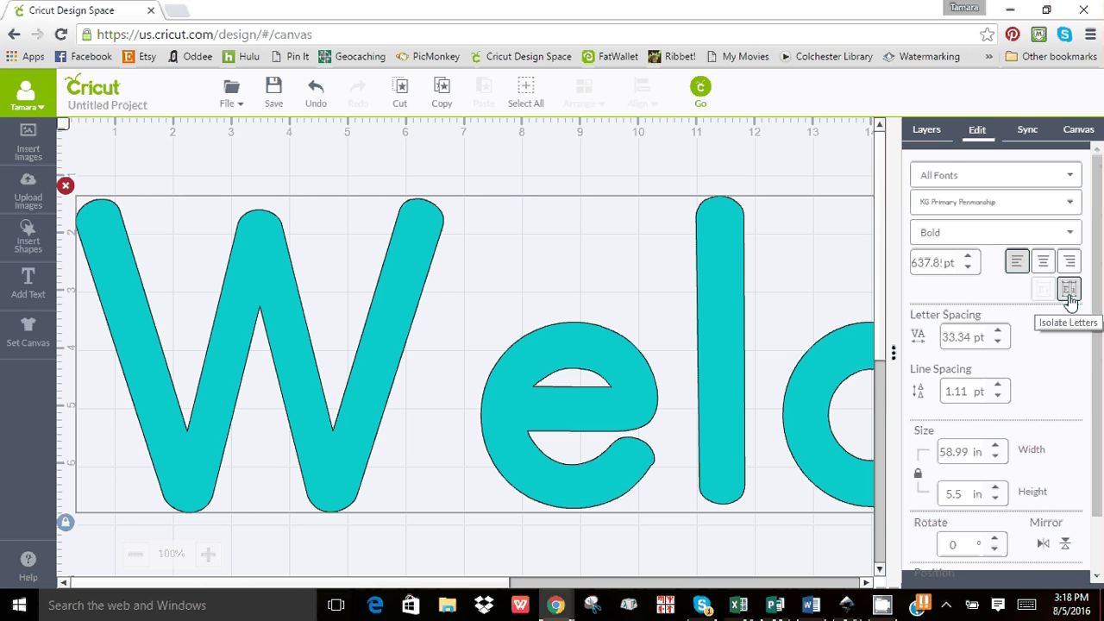
Split the teal lettering into separate letter layers in the Layers panel and select the 'e'
{"action": "left_click", "coordinate": [928, 130]}
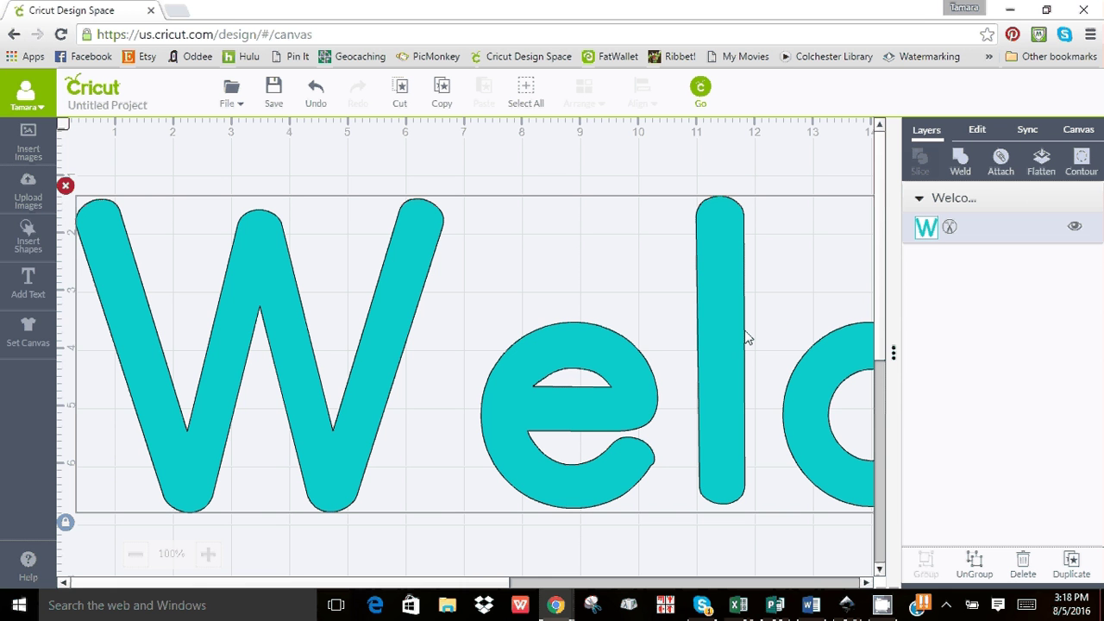
{"action": "left_click", "coordinate": [975, 571]}
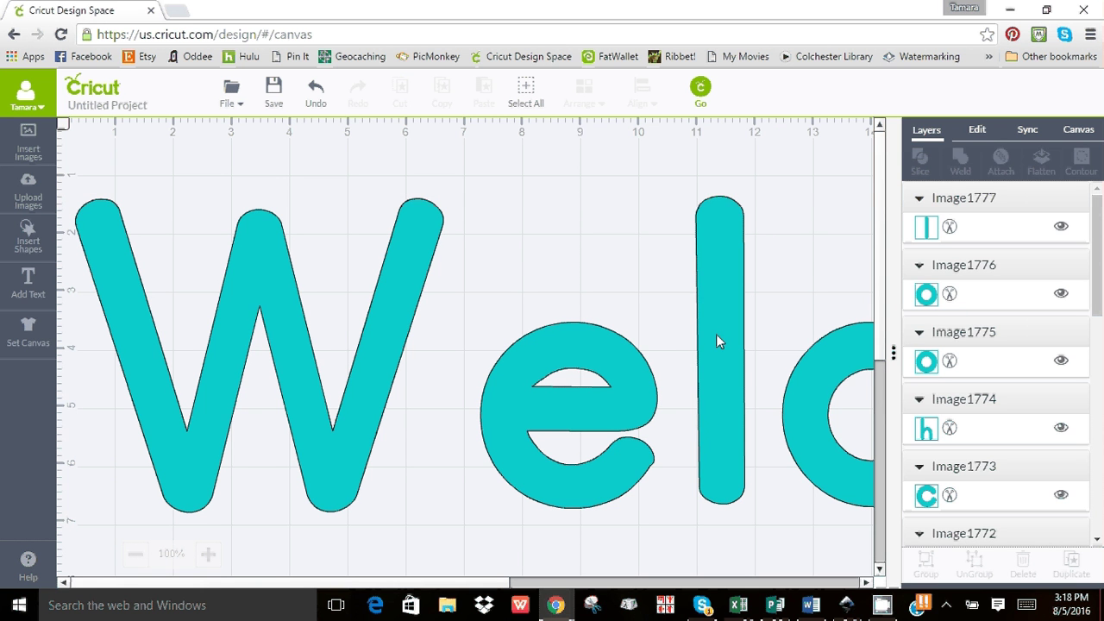
{"action": "left_click", "coordinate": [571, 384]}
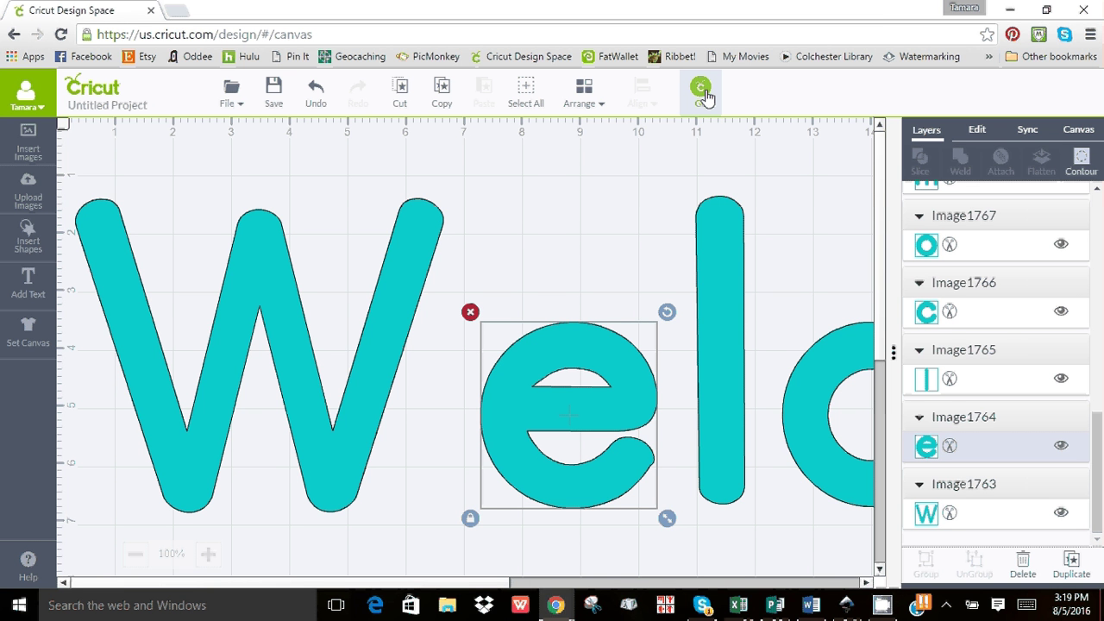
Open the mat preview and compare the letter layouts on mat 1 and mat 2
{"action": "left_click", "coordinate": [703, 93]}
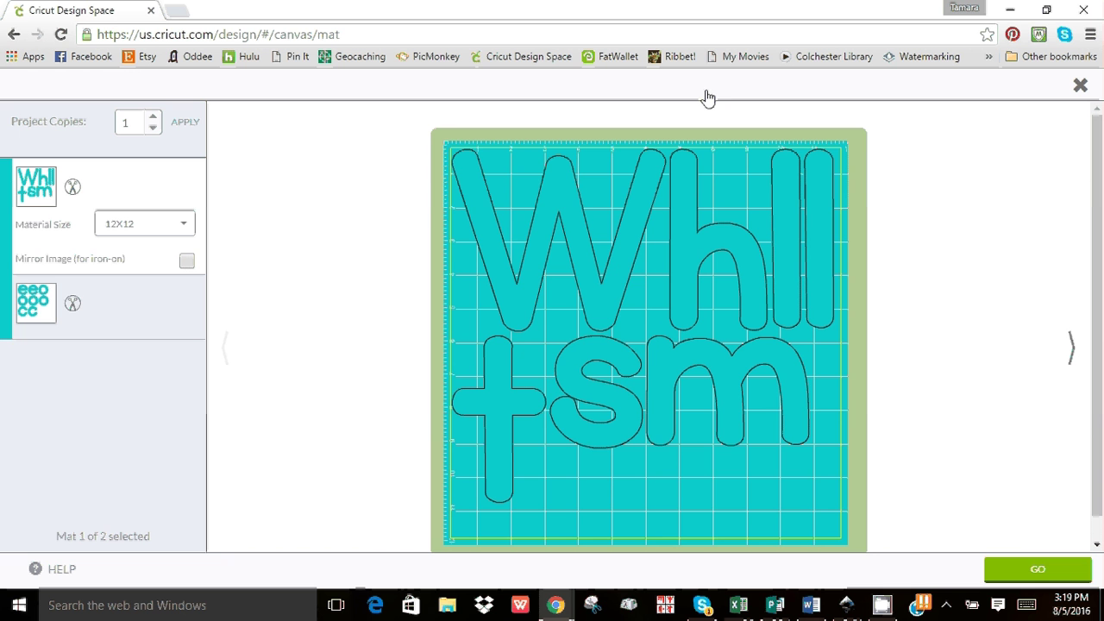
{"action": "left_click", "coordinate": [170, 318]}
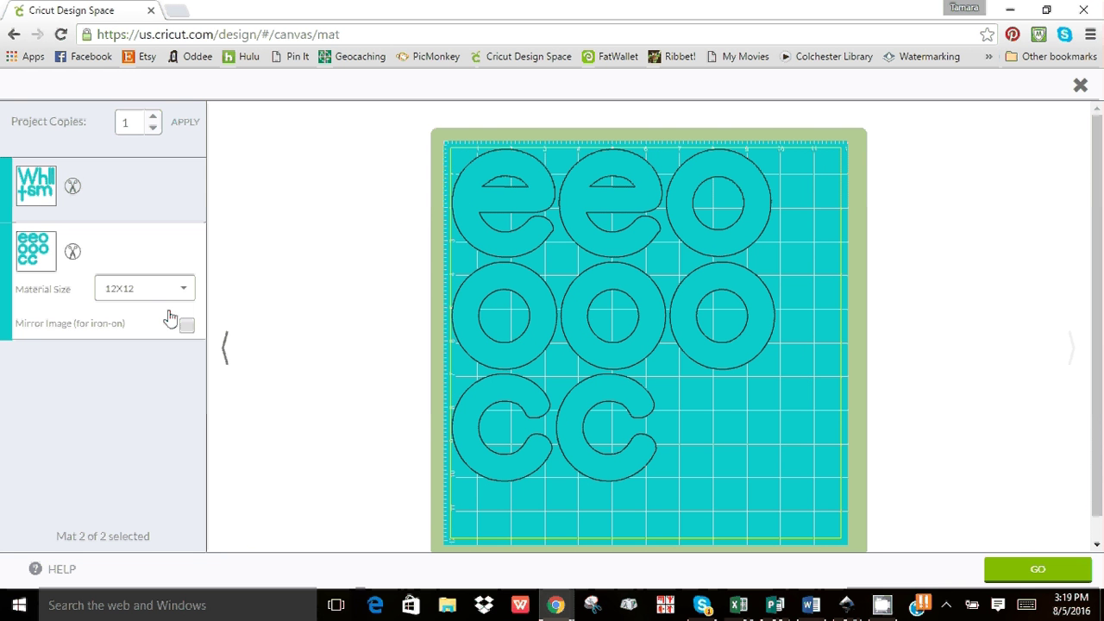
{"action": "left_click", "coordinate": [163, 194]}
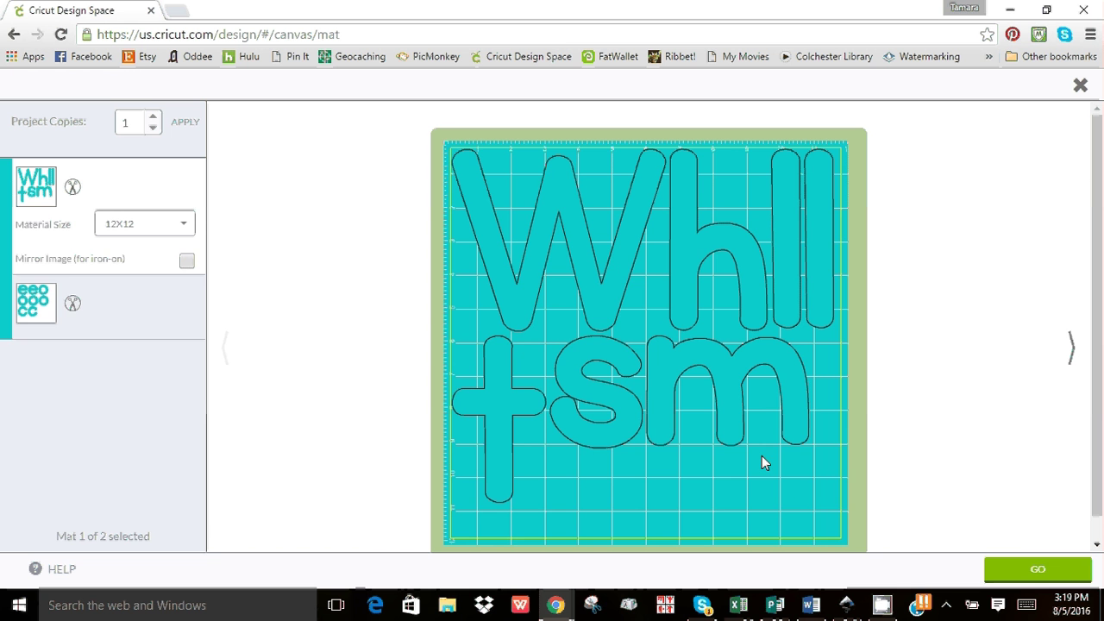
{"action": "left_click", "coordinate": [155, 315]}
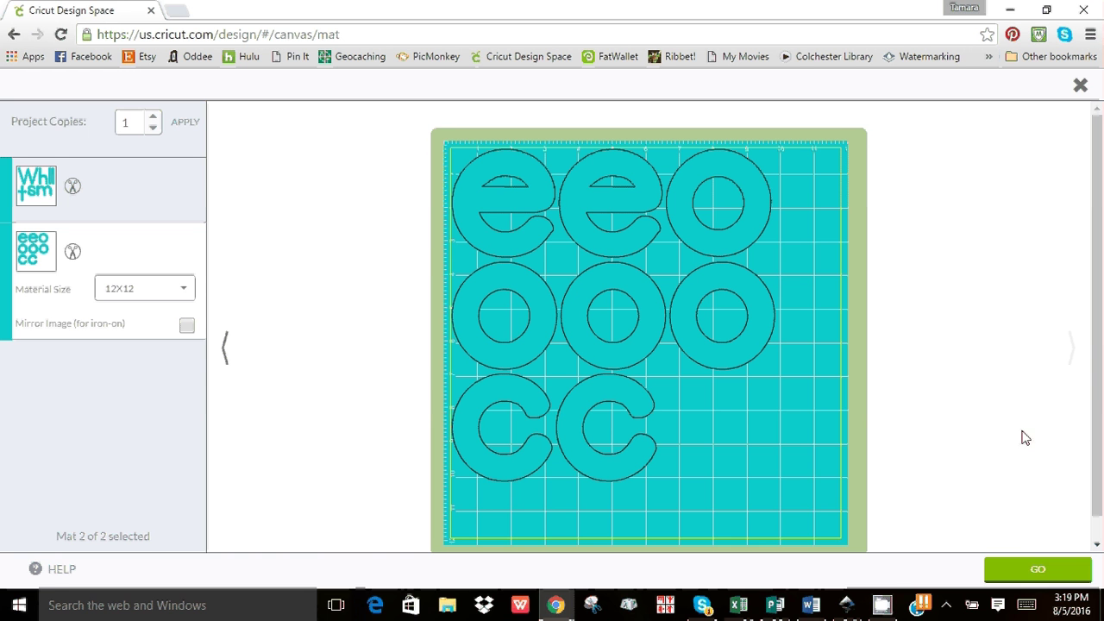
Close the mat preview and add a new text object reading WELCOME
{"action": "left_click", "coordinate": [1080, 84]}
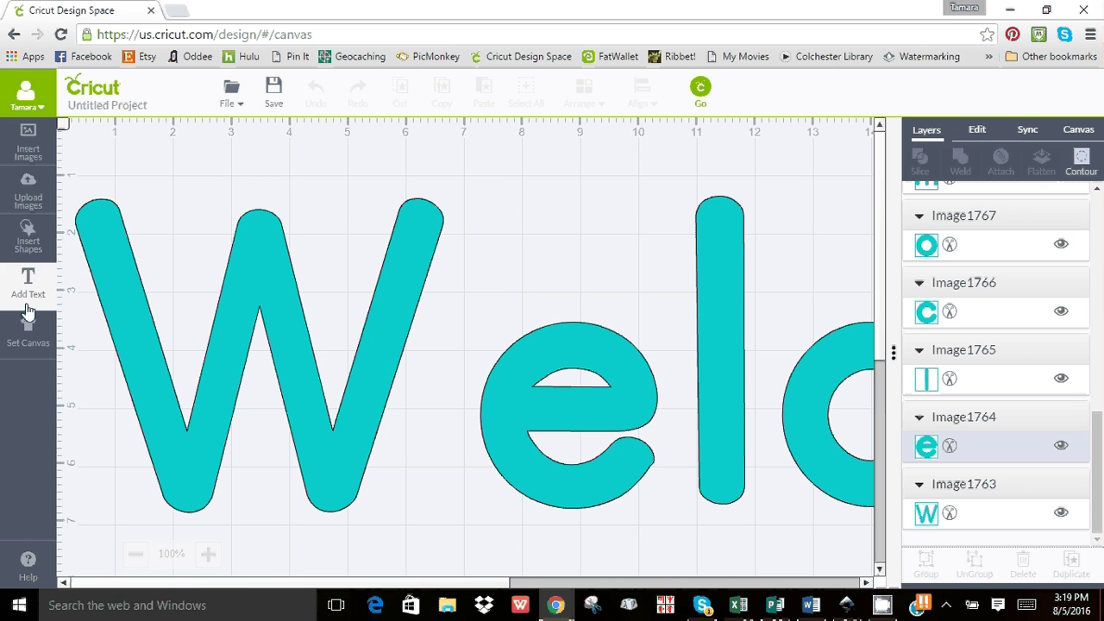
{"action": "left_click", "coordinate": [978, 134]}
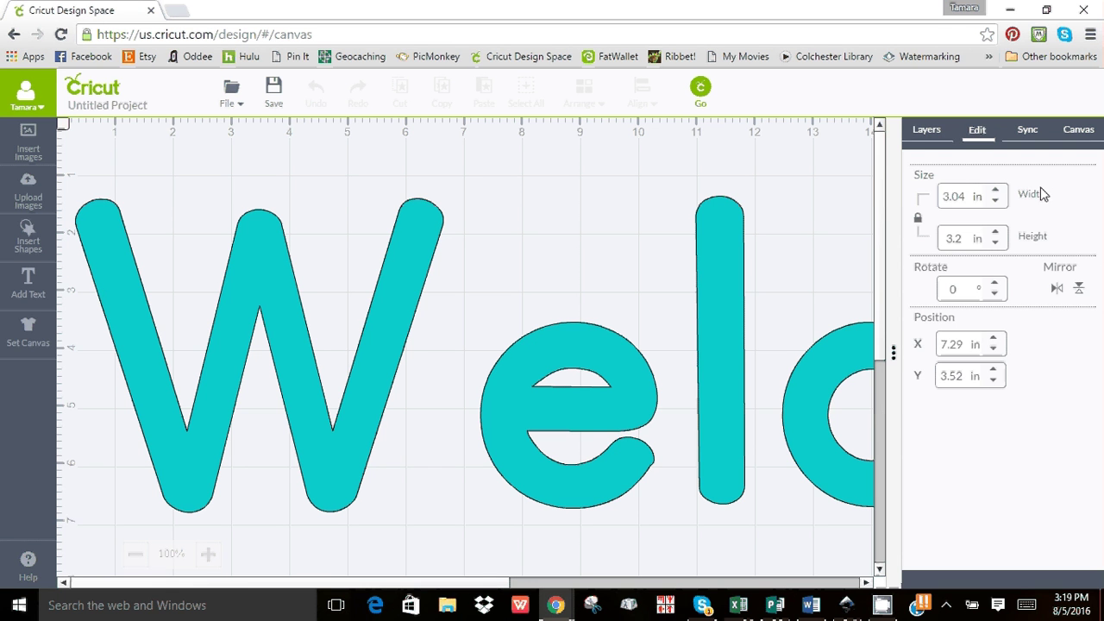
{"action": "left_click", "coordinate": [28, 283]}
{"action": "type", "text": "W"}
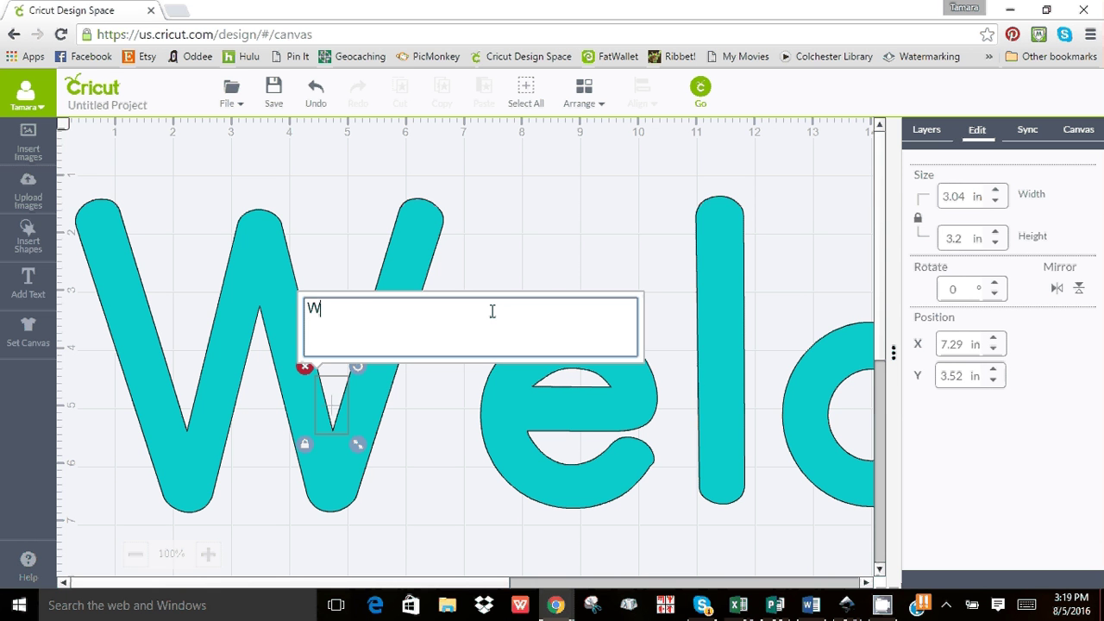
{"action": "type", "text": "ELCOME"}
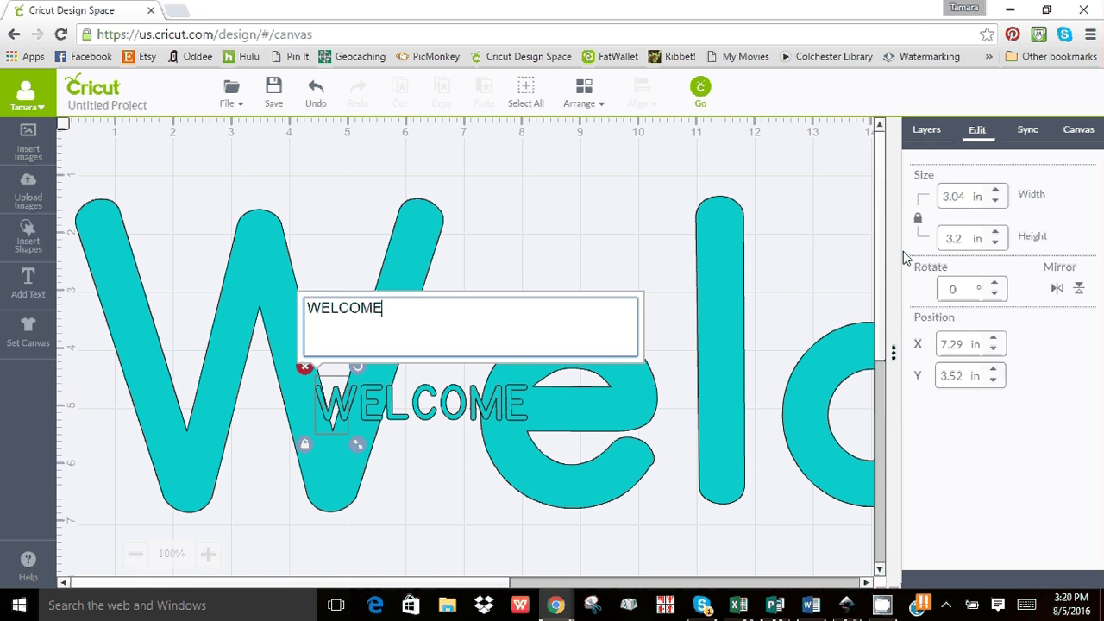
{"action": "left_click", "coordinate": [978, 137]}
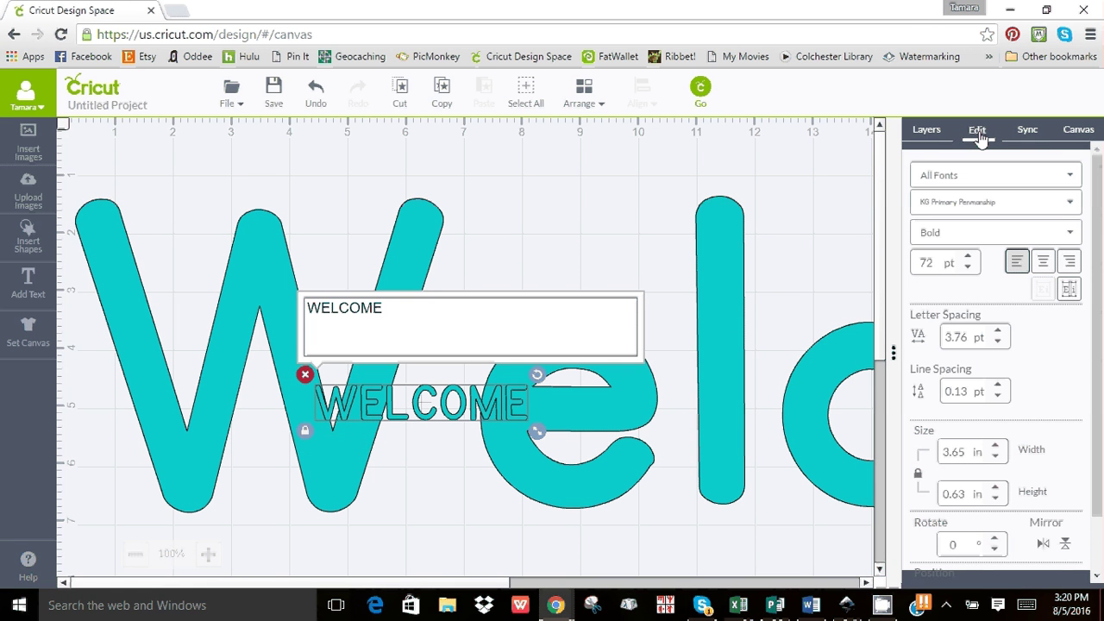
Change the WELCOME text's font to Pooh
{"action": "left_click", "coordinate": [978, 202]}
{"action": "type", "text": "pen"}
{"action": "left_click_drag", "start_coordinate": [979, 207], "coordinate": [897, 209]}
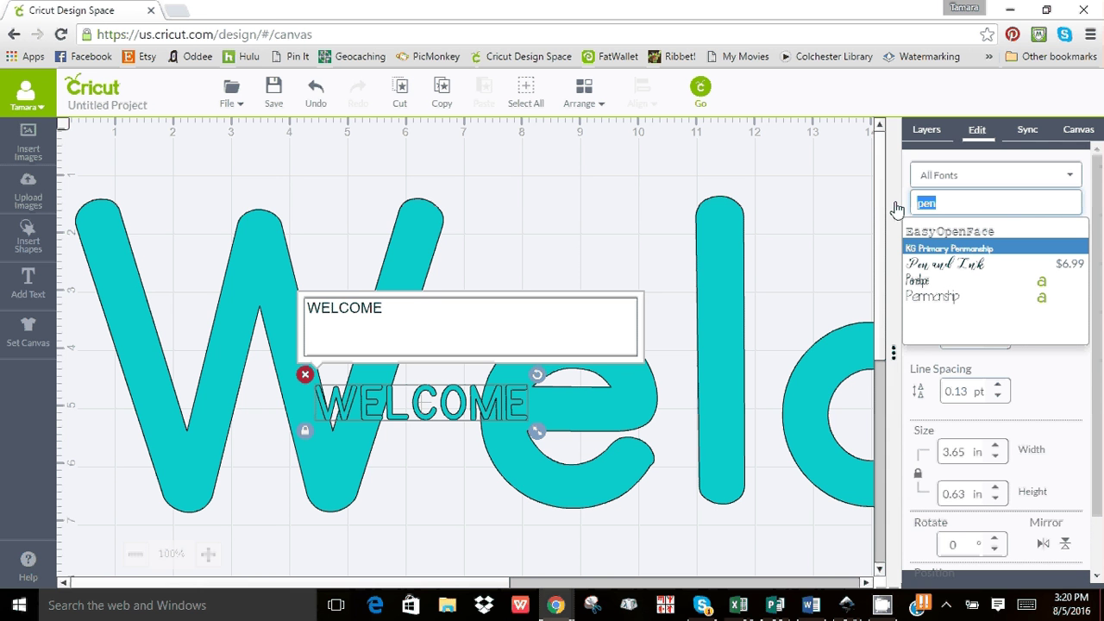
{"action": "type", "text": "pooh"}
{"action": "key", "text": "Return"}
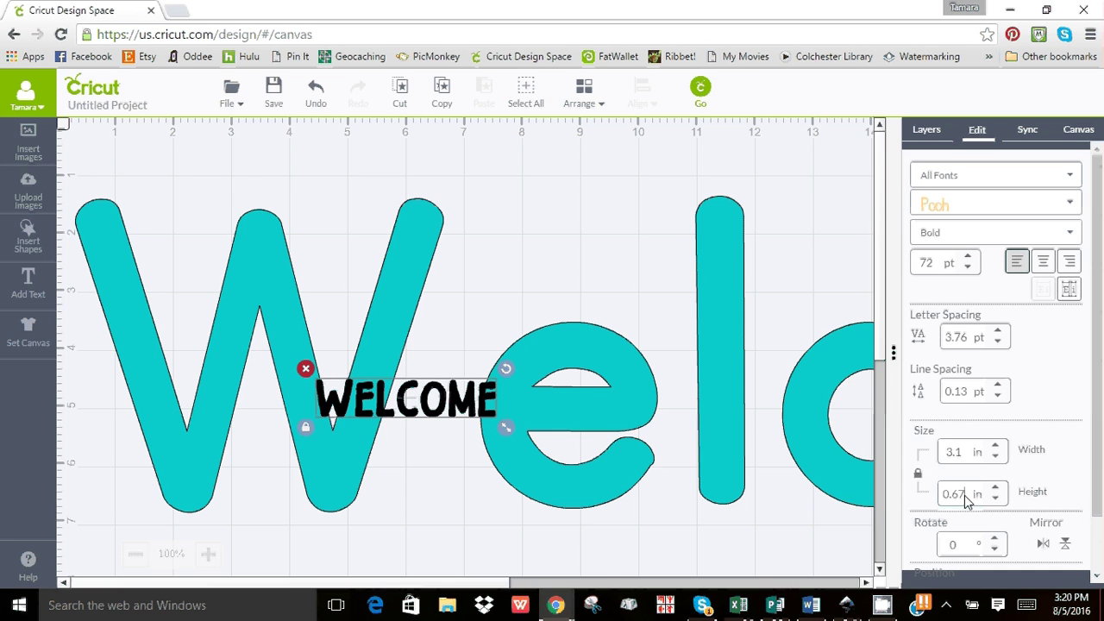
Set WELCOME to 4.5 in tall and move it up over the teal letters
{"action": "left_click_drag", "start_coordinate": [970, 493], "coordinate": [871, 493]}
{"action": "type", "text": "4.5"}
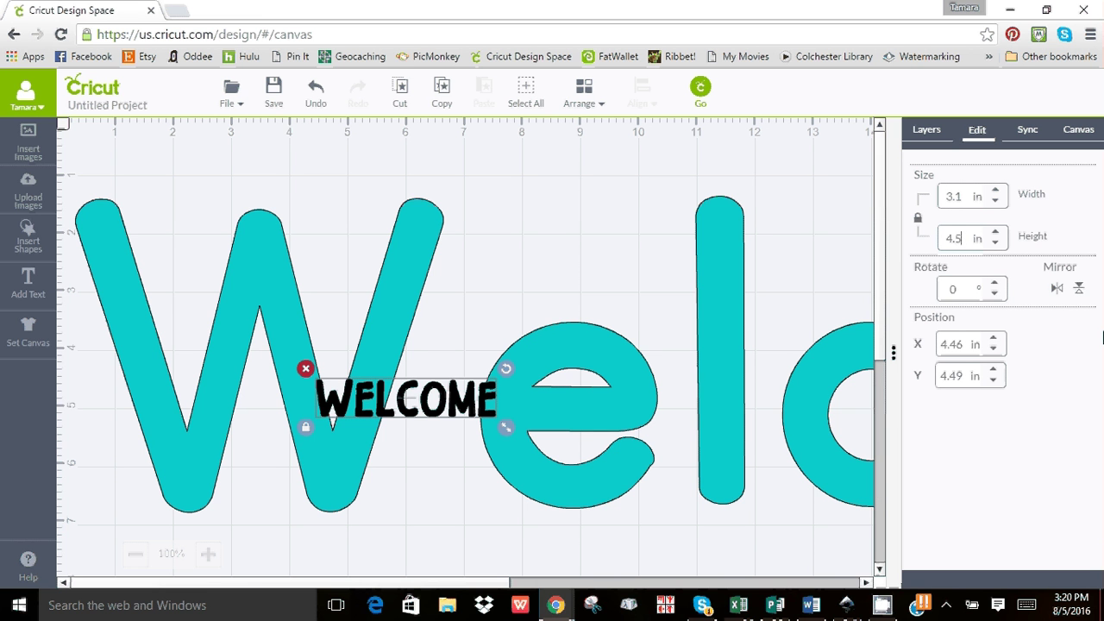
{"action": "key", "text": "Return"}
{"action": "left_click_drag", "start_coordinate": [747, 477], "coordinate": [554, 266]}
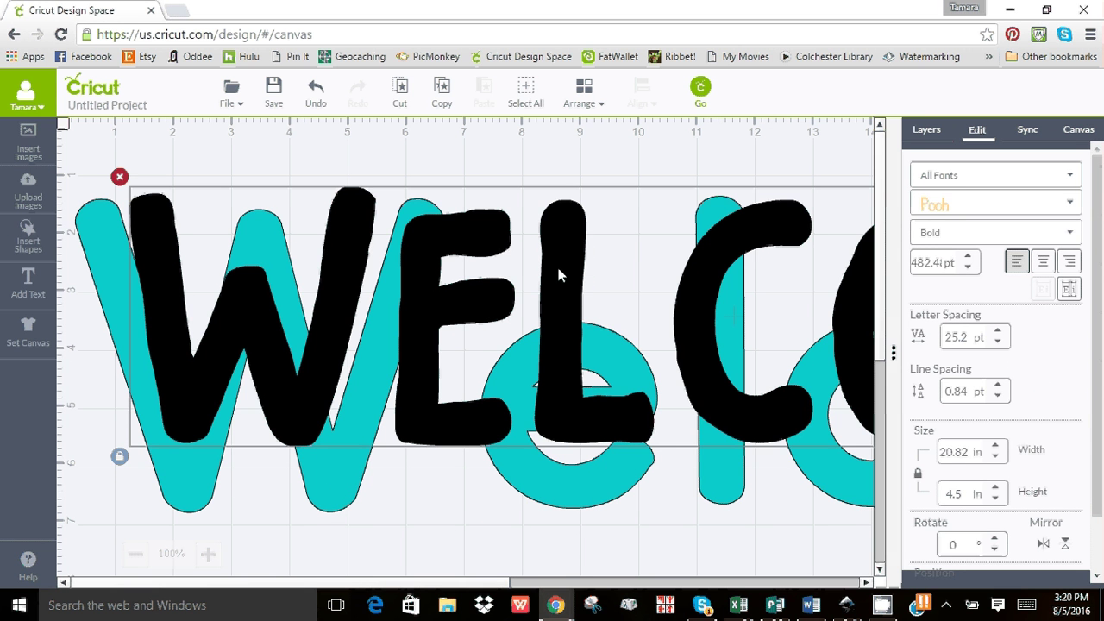
Ungroup WELCOME into separate letters and send the design to the mat preview
{"action": "left_click", "coordinate": [1068, 288]}
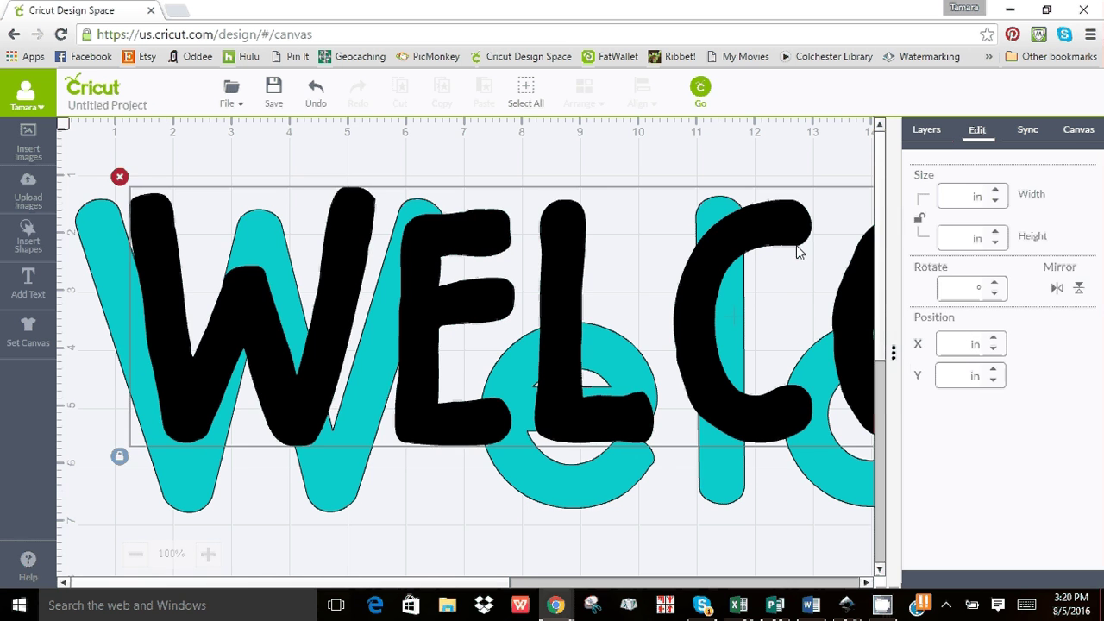
{"action": "left_click", "coordinate": [705, 102]}
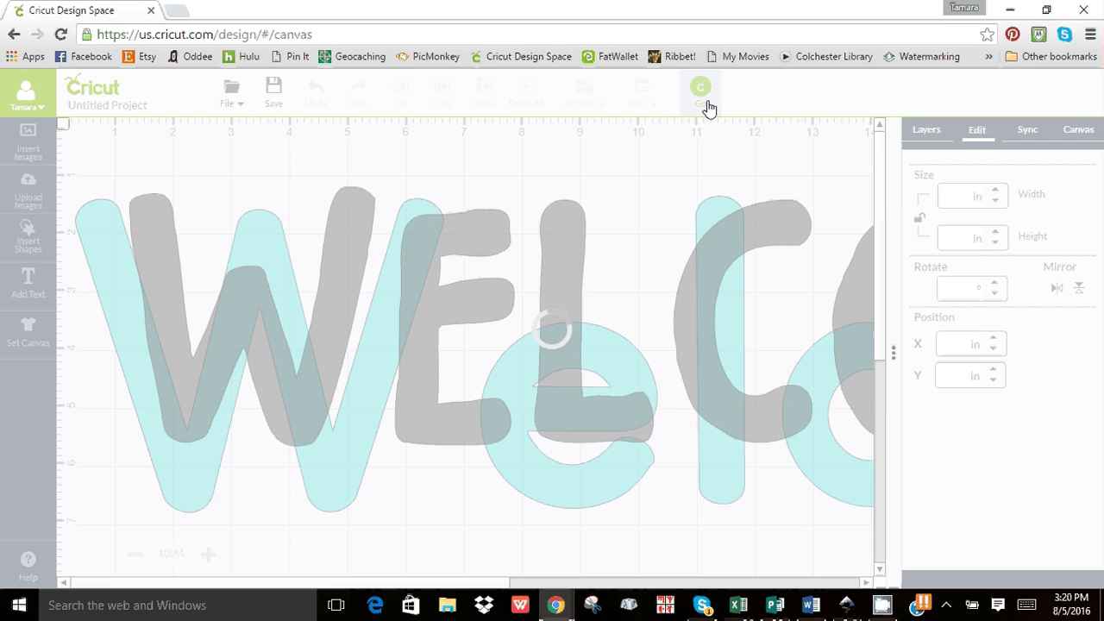